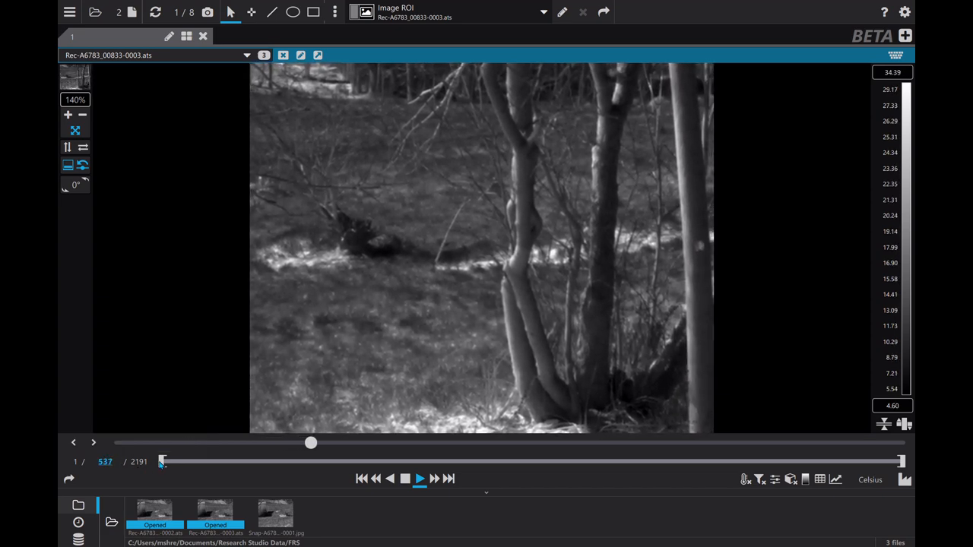
Step: Limit the playback range of the recording to frames 260 through 1145 and stop playback
drag(161, 462, 249, 461)
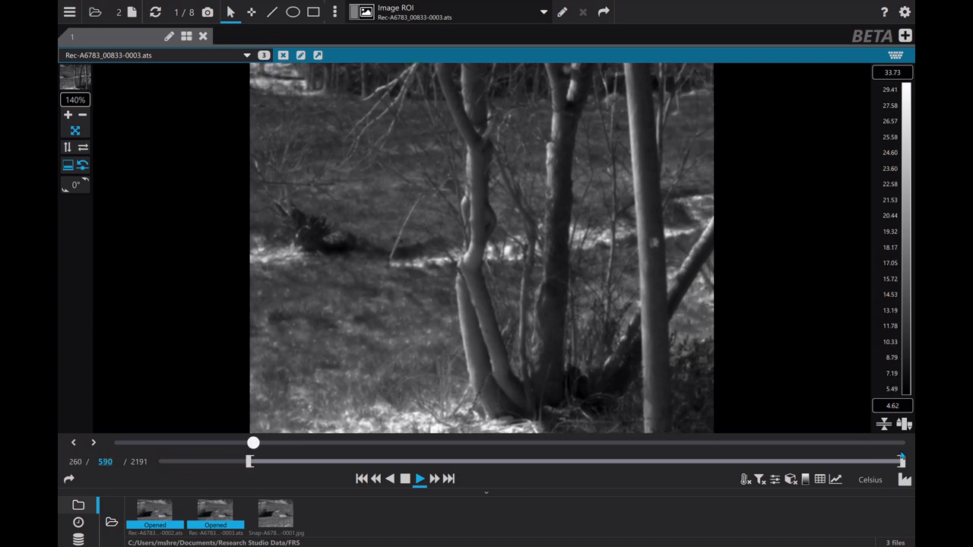
drag(907, 461, 567, 462)
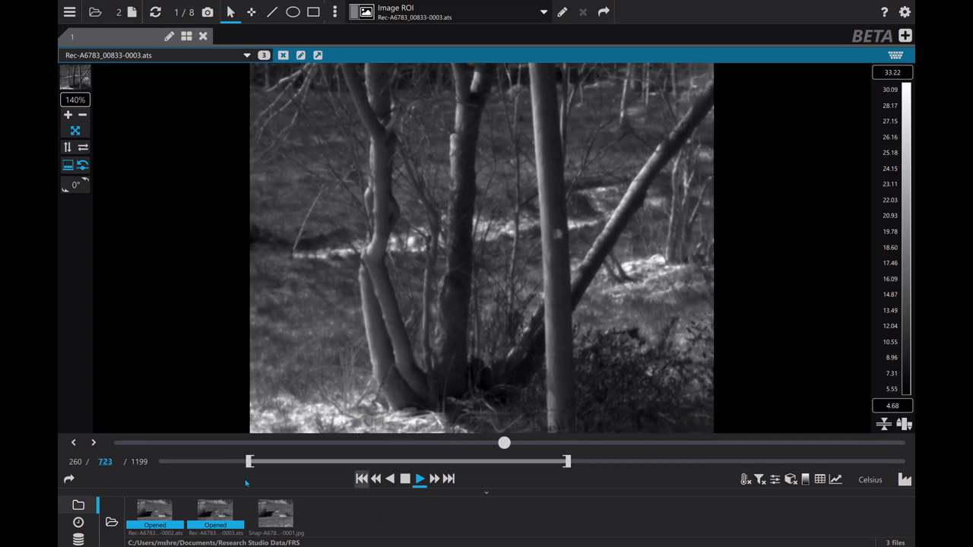
click(405, 479)
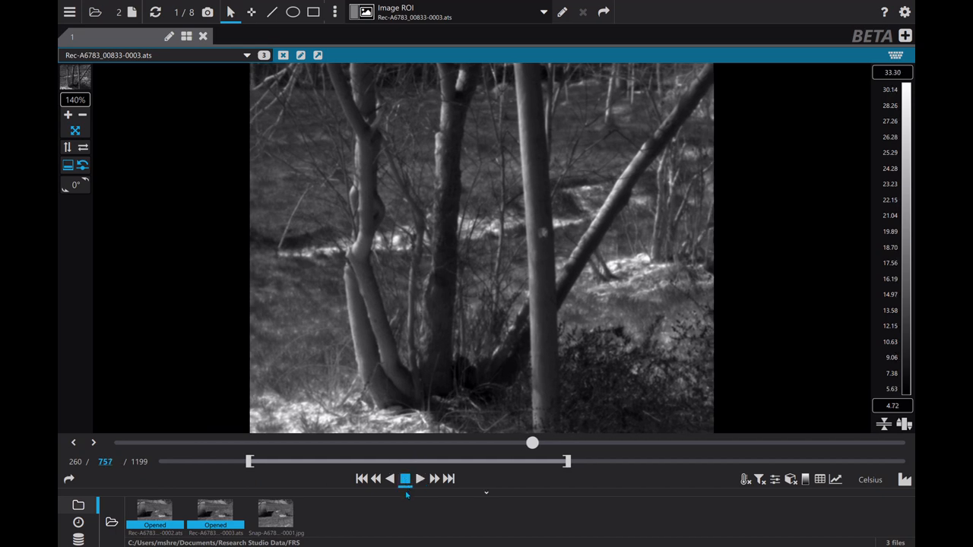
drag(566, 466, 548, 465)
Step: Advance the stopped recording frame by frame to frame 769
click(94, 443)
click(95, 443)
click(95, 443)
click(95, 443)
click(94, 443)
click(94, 443)
click(94, 443)
click(94, 443)
click(94, 443)
click(94, 443)
click(94, 443)
click(94, 443)
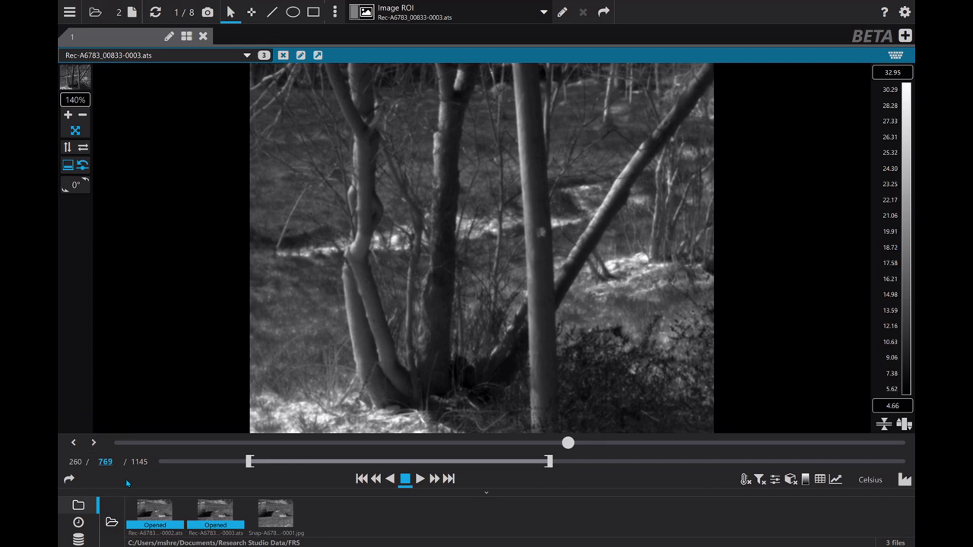
Step: Extract the Play Limits range to a new file with the base filename Rec-A6783_00833-0003_extract middle
click(68, 480)
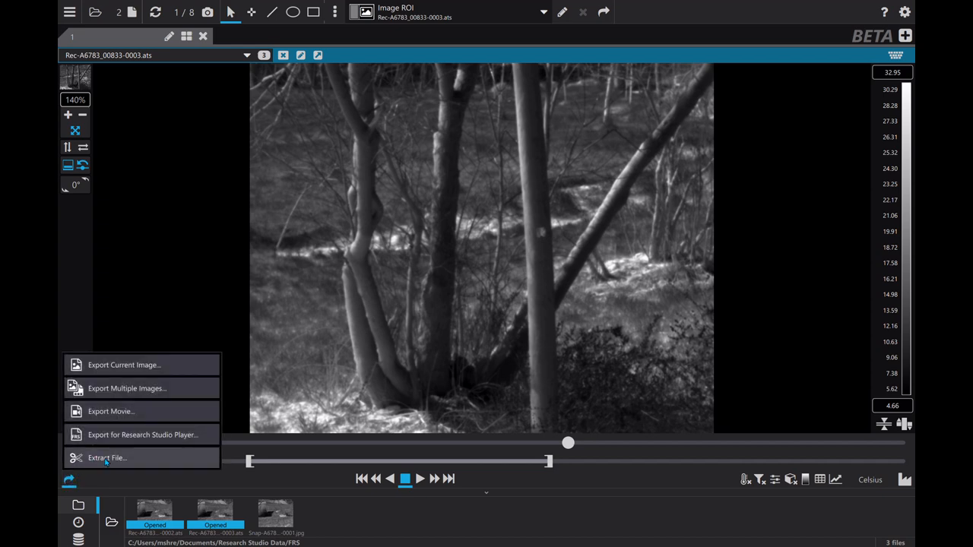
click(106, 458)
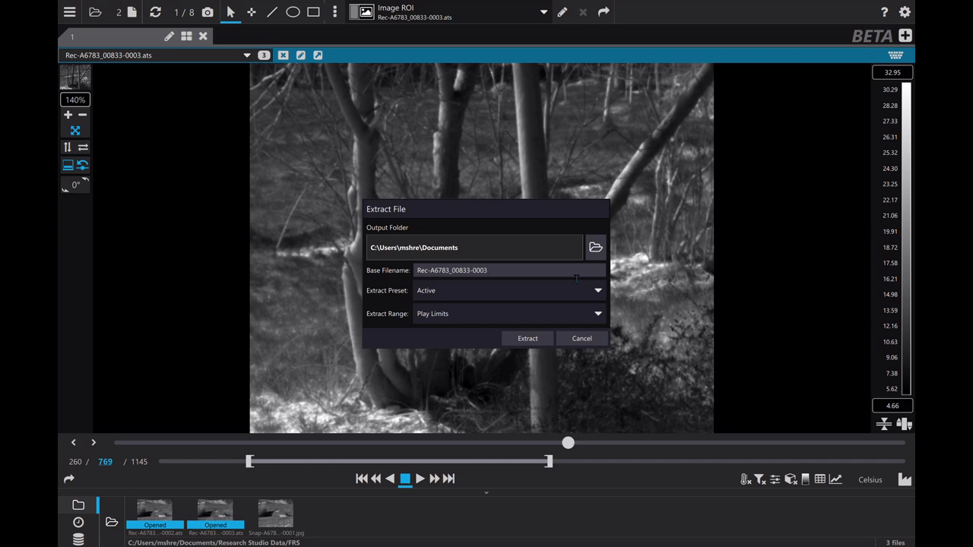
text(ract middle)
click(589, 315)
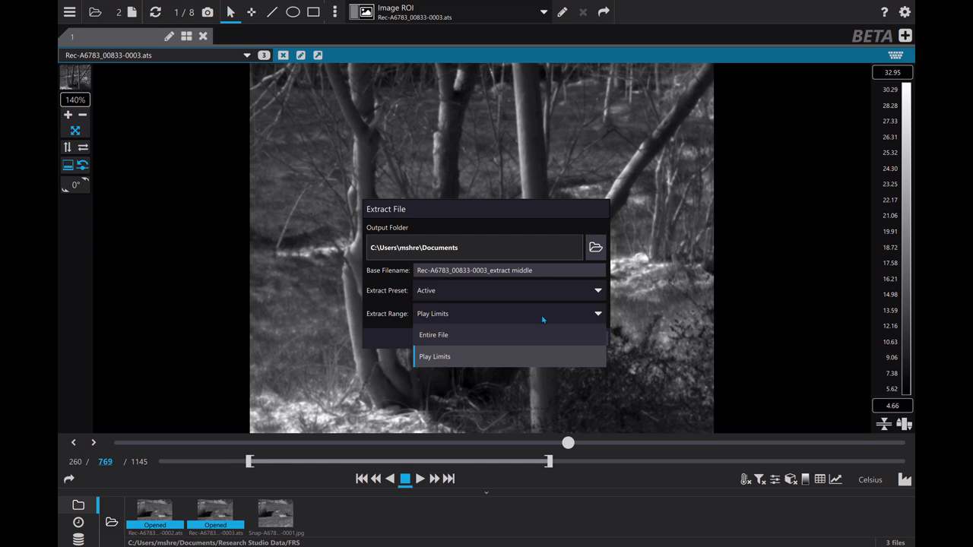
click(516, 356)
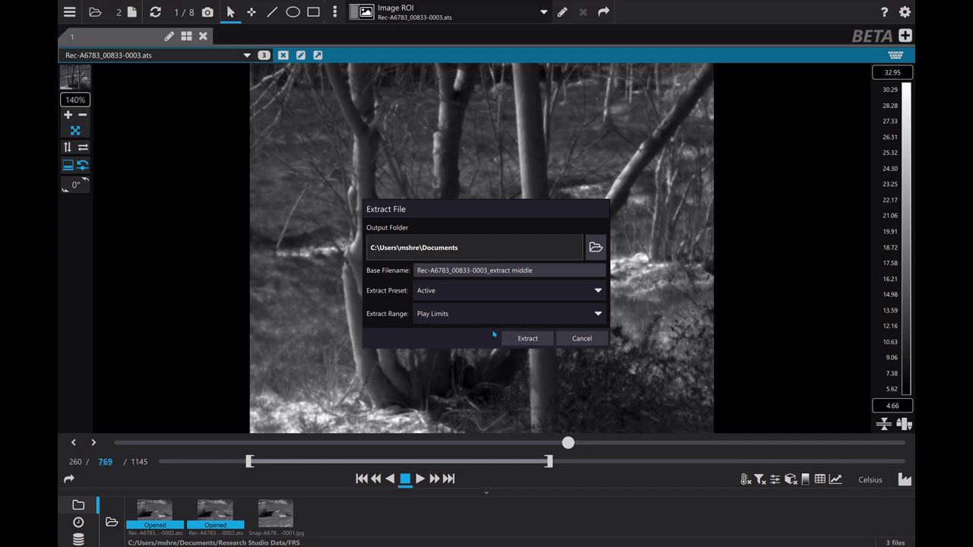
click(515, 339)
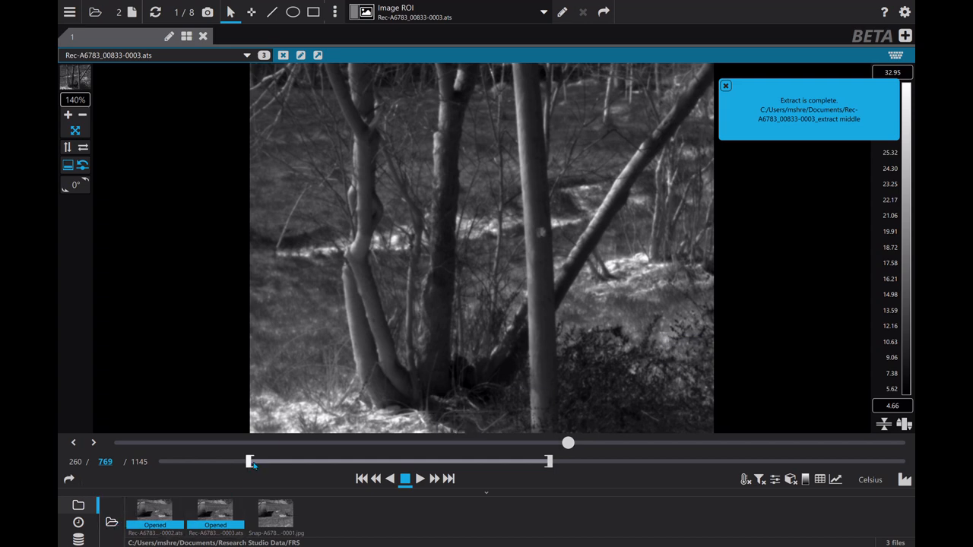
Step: Reset the play limits to span the whole recording, frames 1 through 2191
drag(249, 463, 140, 475)
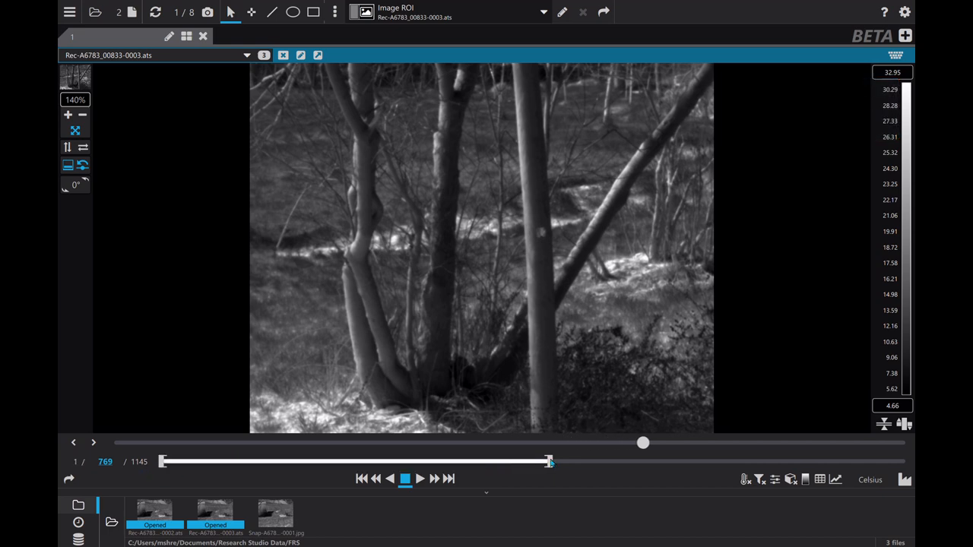
drag(553, 464, 911, 459)
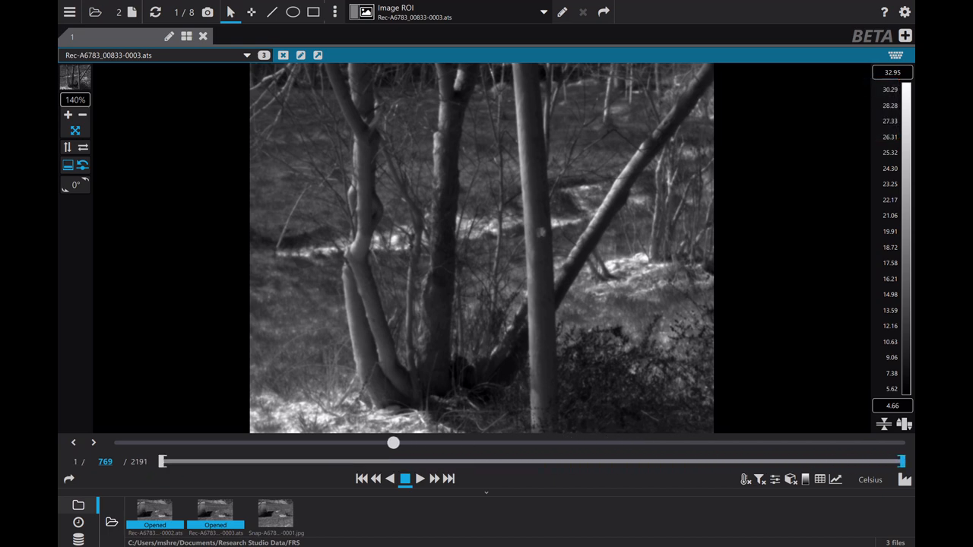
Step: Review the movie format and range choices, start exporting the entire file as an H.264 MP4 movie, and abort the export
click(69, 480)
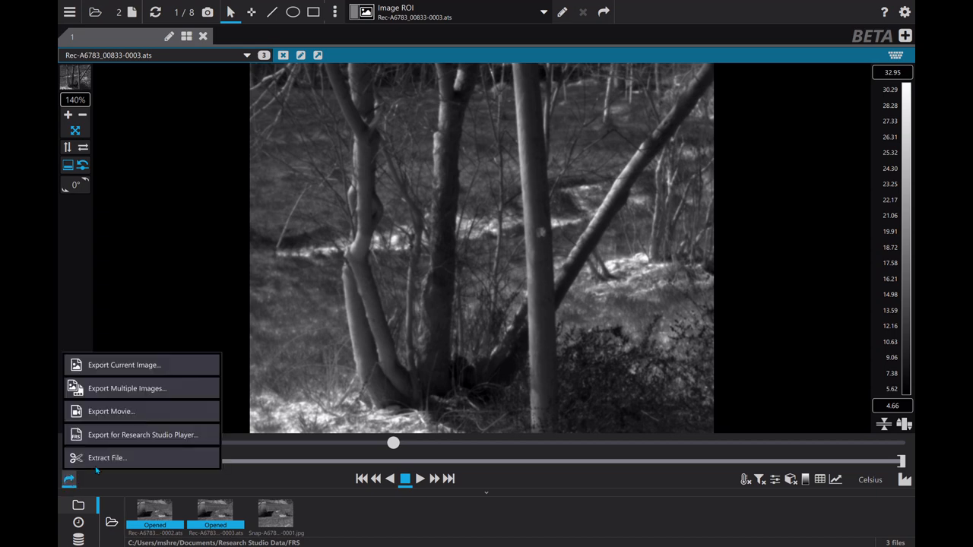
click(155, 416)
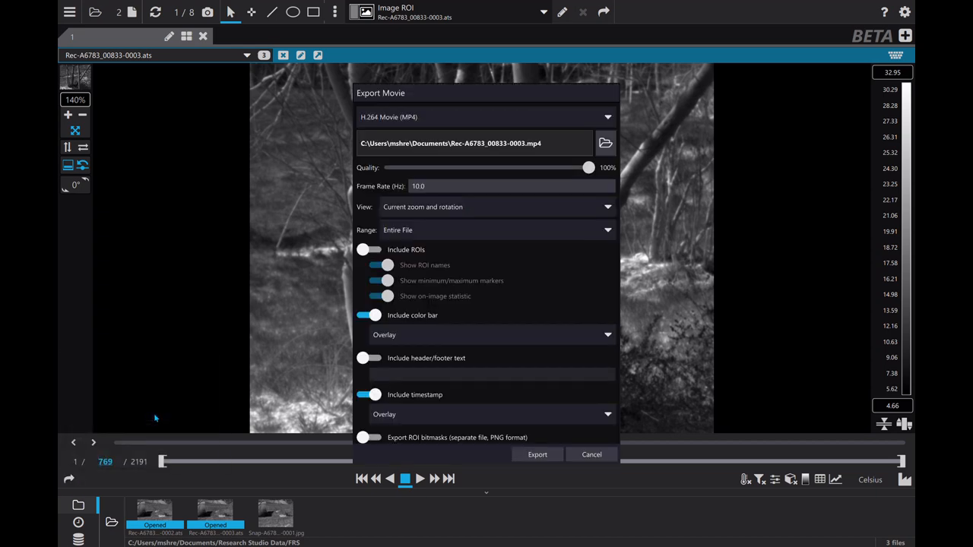
click(605, 119)
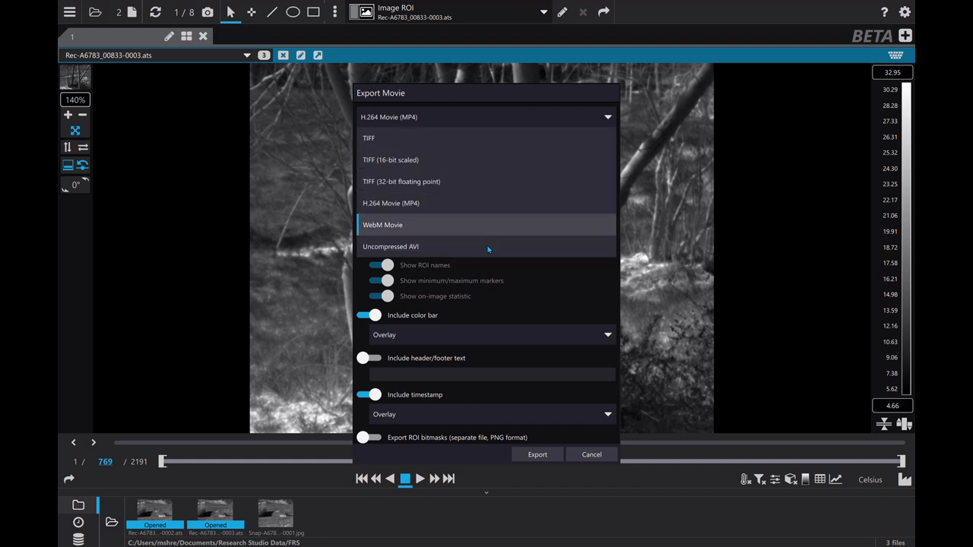
click(604, 118)
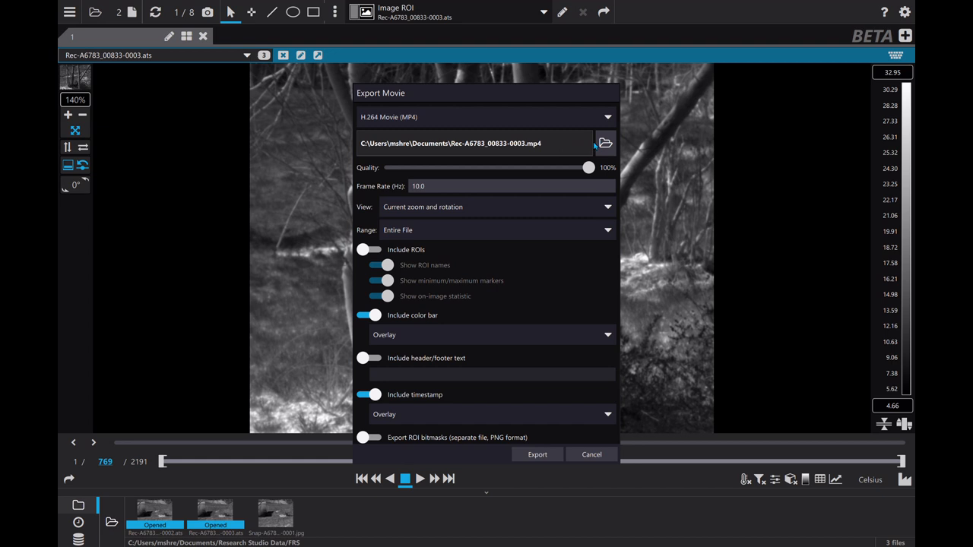
click(530, 226)
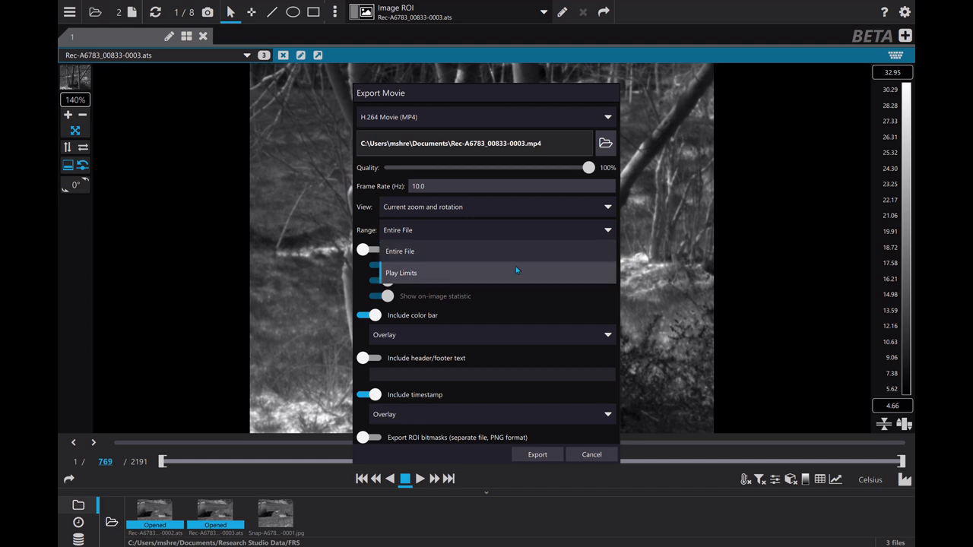
click(543, 303)
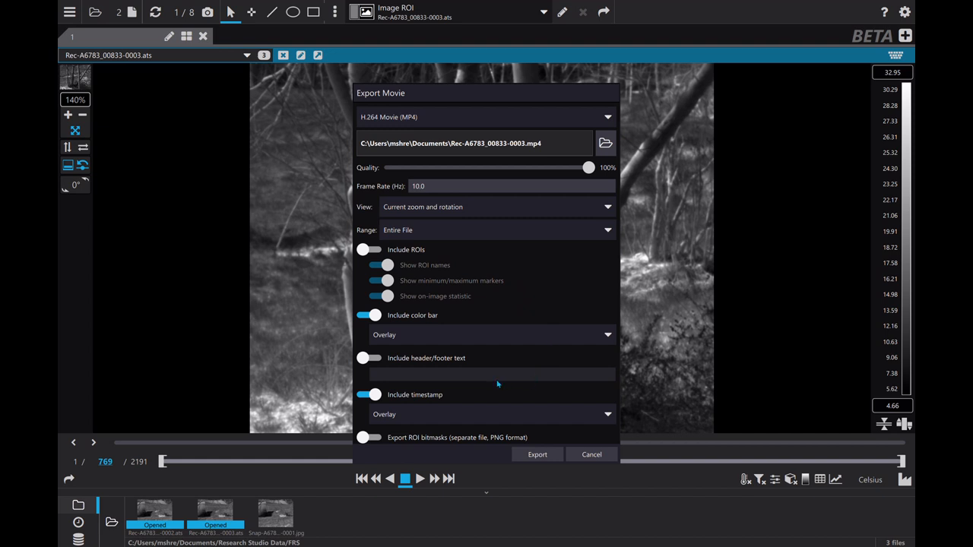
click(538, 455)
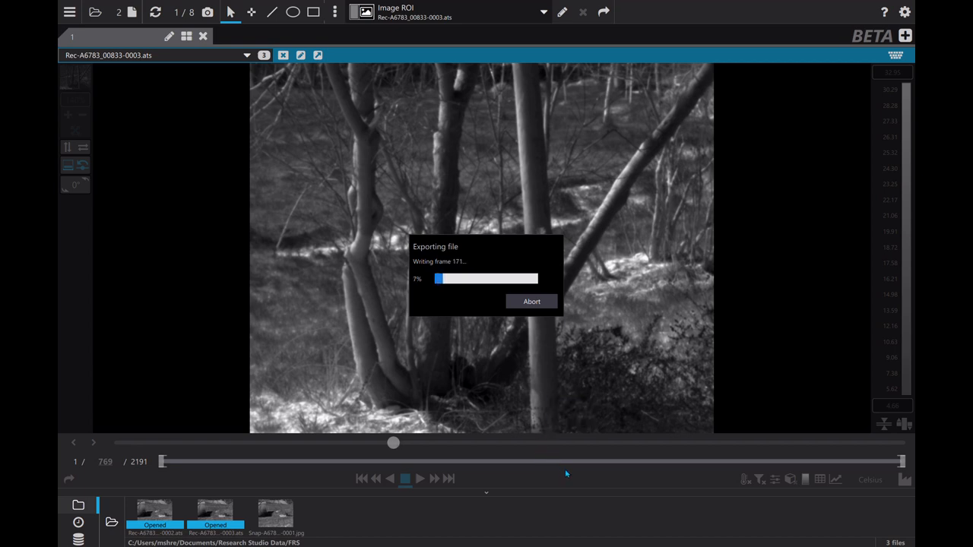
click(541, 303)
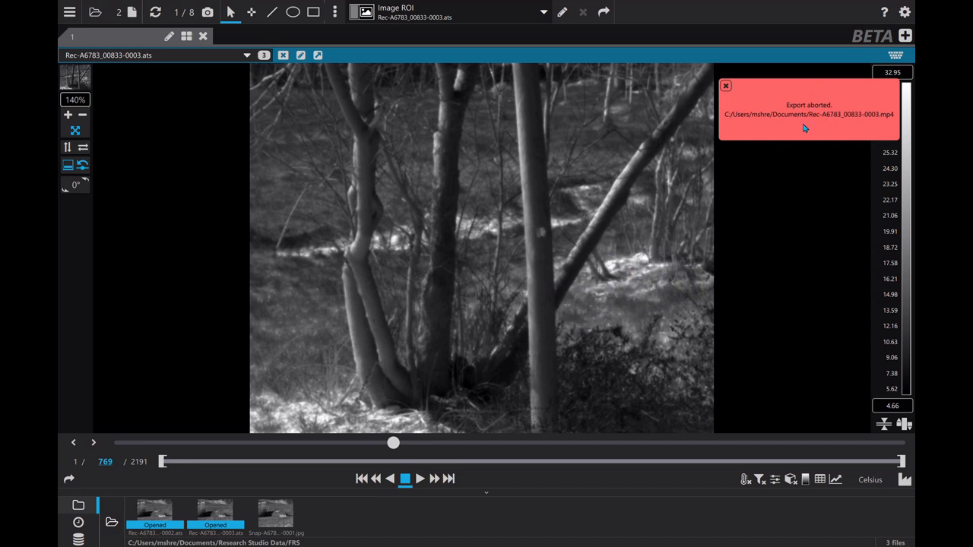
click(726, 87)
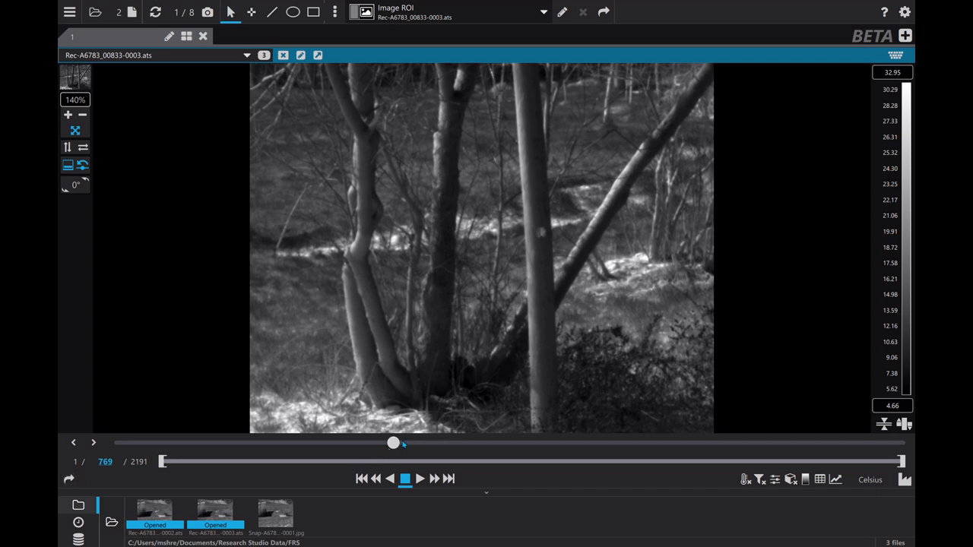
Step: Move the recording to frame 1149 and examine the export options for the current image without exporting
drag(396, 443, 529, 444)
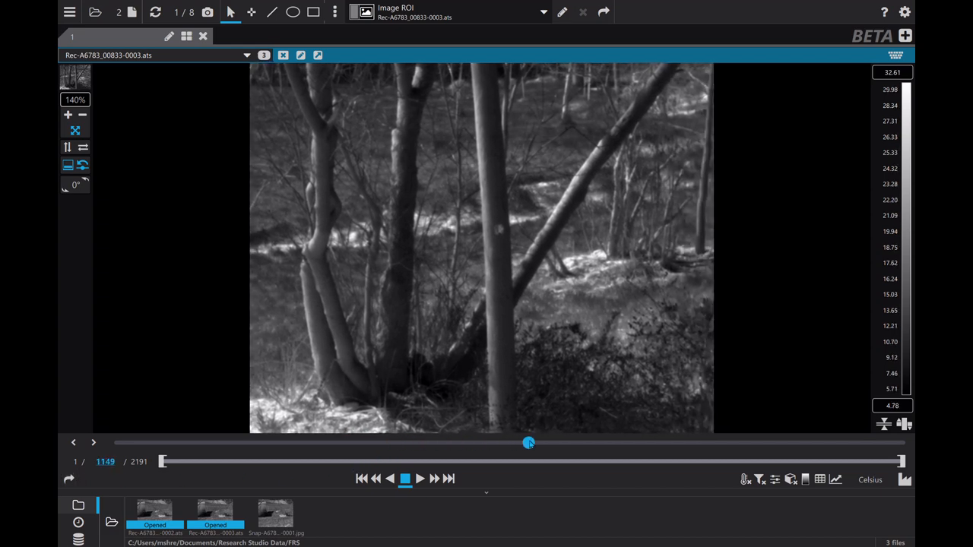
click(69, 480)
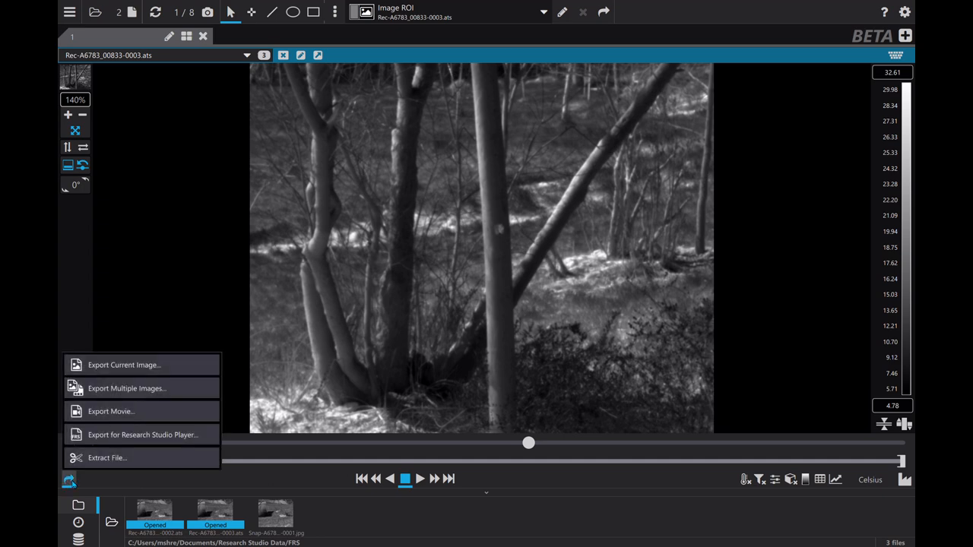
click(158, 366)
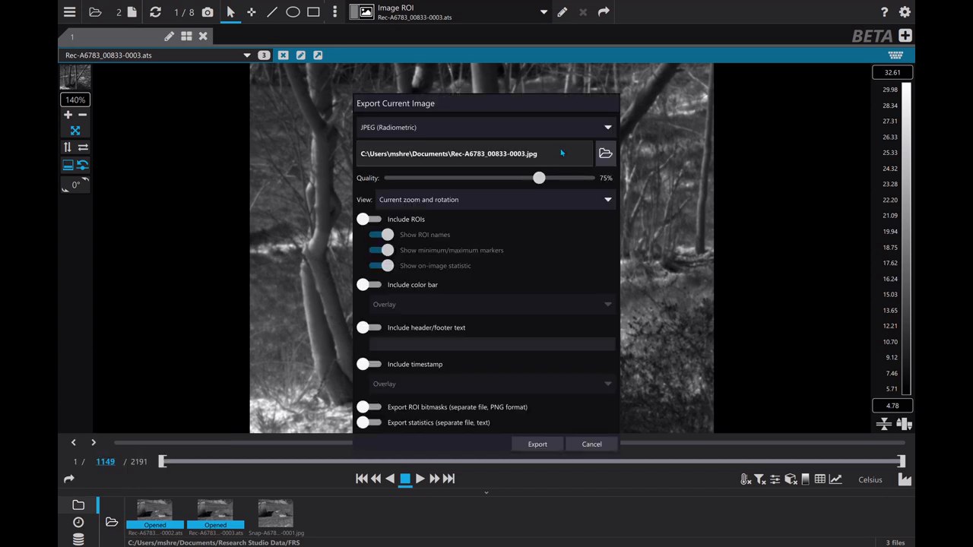
click(579, 445)
Step: Examine the options for exporting multiple images from the recording without exporting
click(68, 479)
click(148, 389)
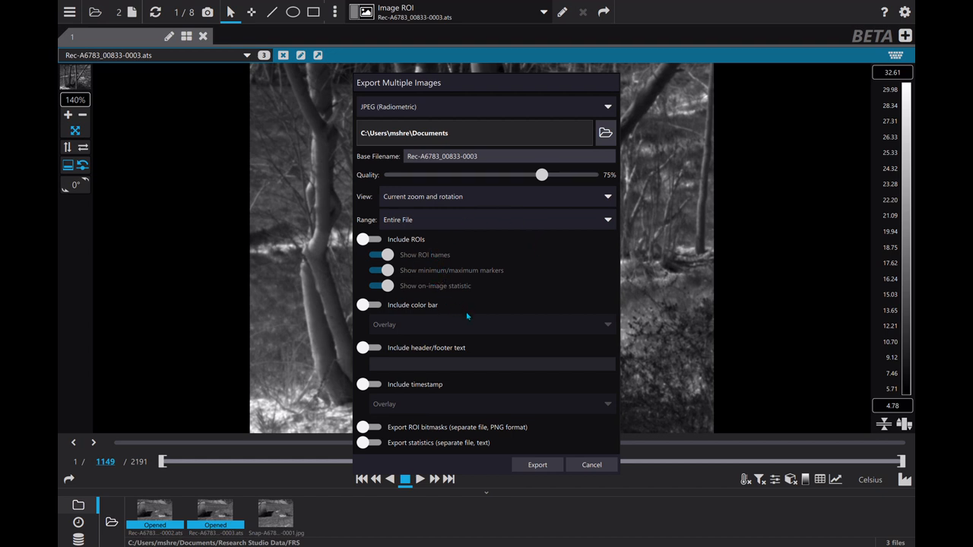
click(592, 465)
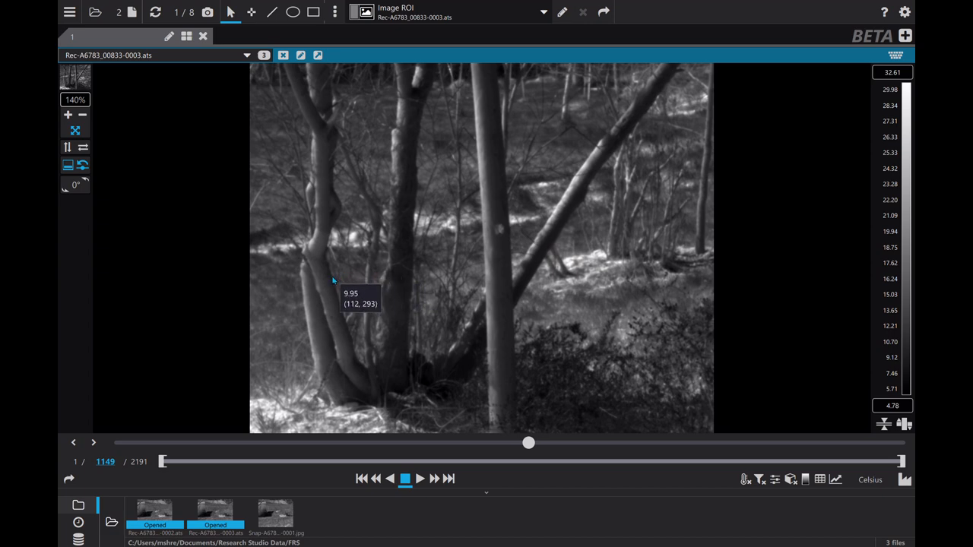
Step: Examine the Research Studio Player export options, including the Include ROIs setting, without exporting
click(76, 479)
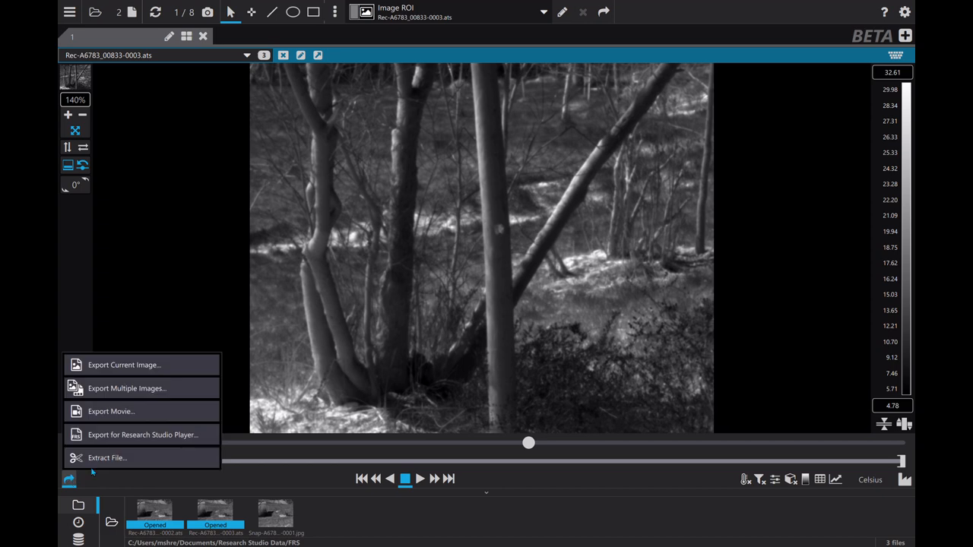
click(145, 435)
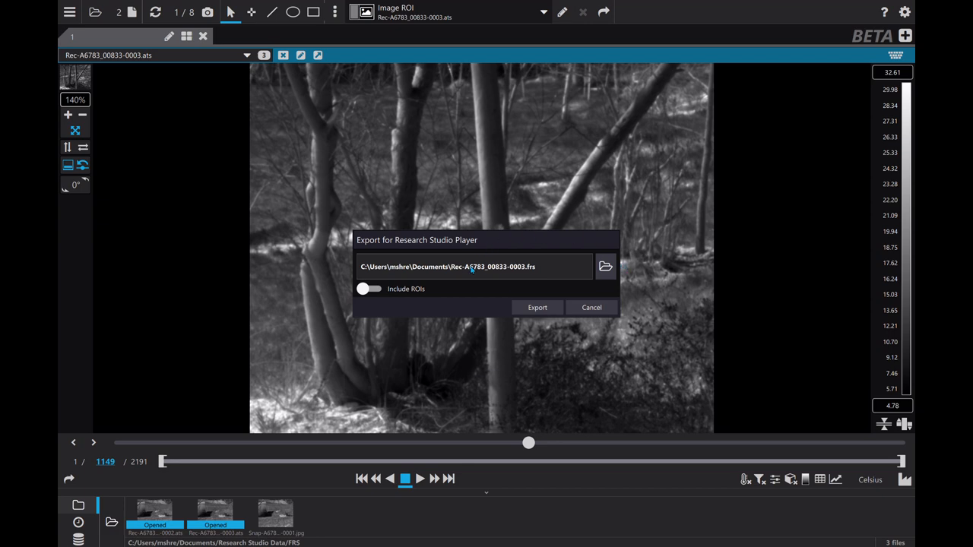
click(374, 290)
click(591, 308)
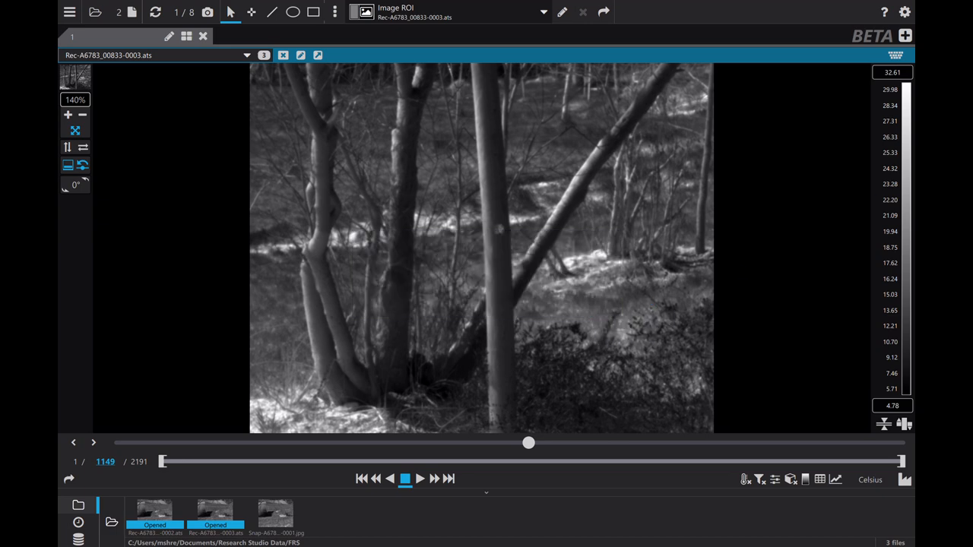